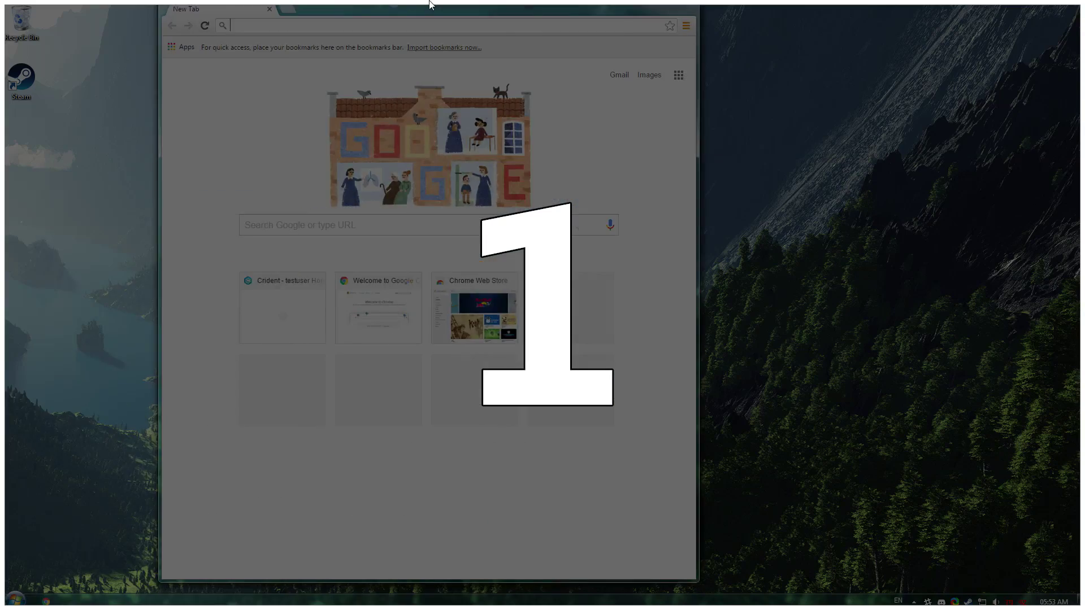
Step: Load control.crident.com and log in with the account's username and password
text(control.crident.com)
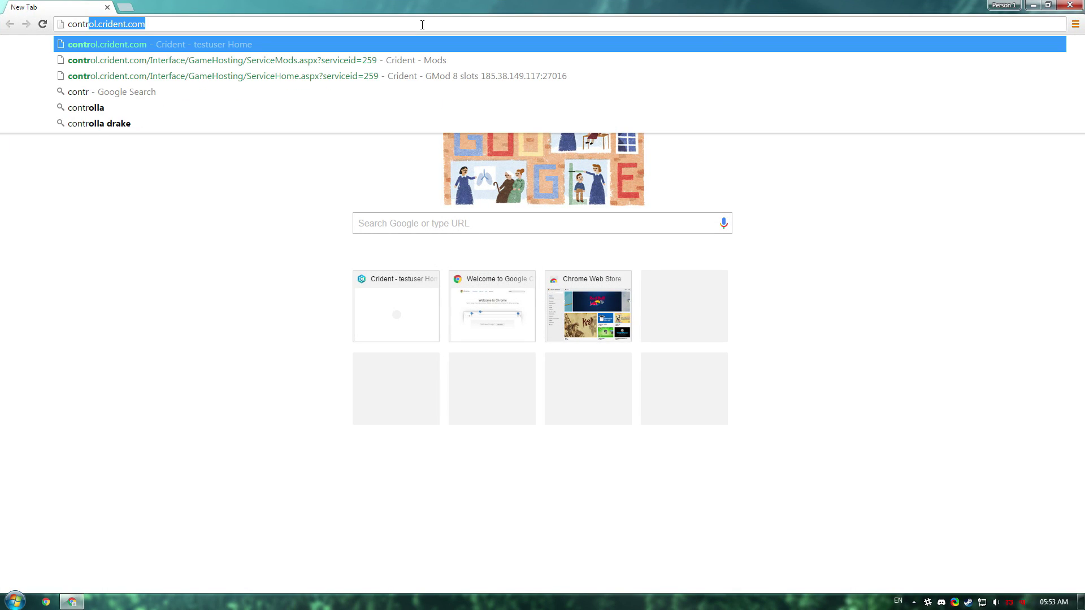
key(Return)
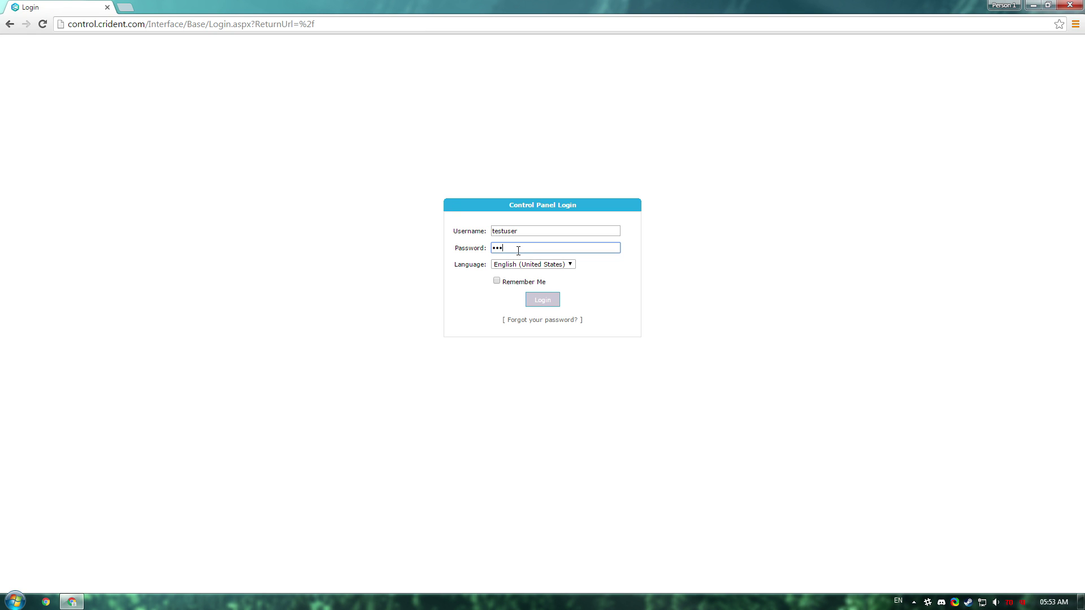
key(Return)
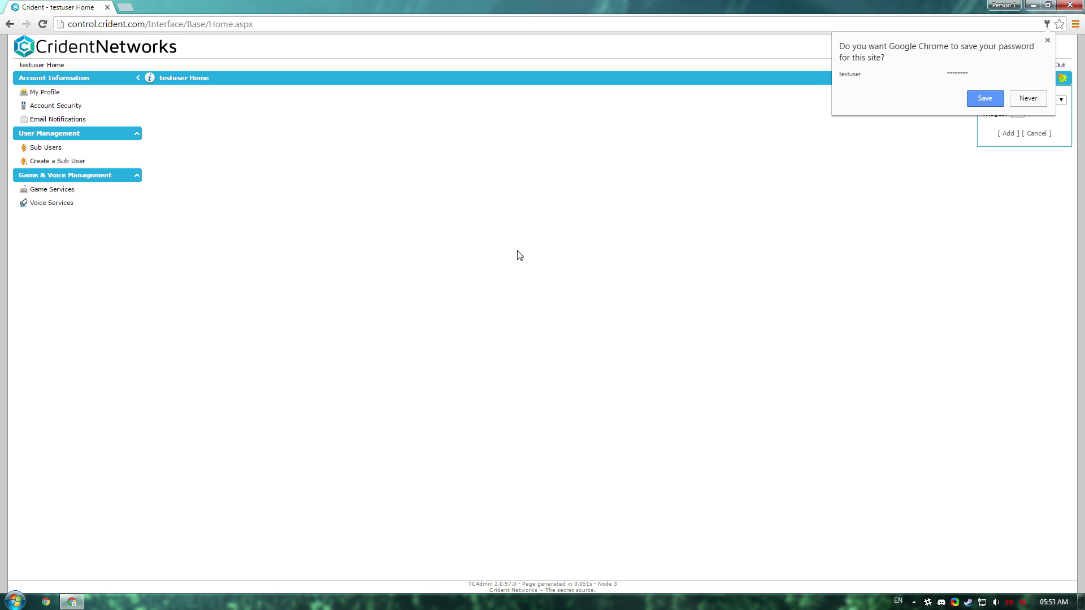
Step: Install the DarkRP, CSS Content and ULX mods from the GMod server's Mod Manager
click(105, 194)
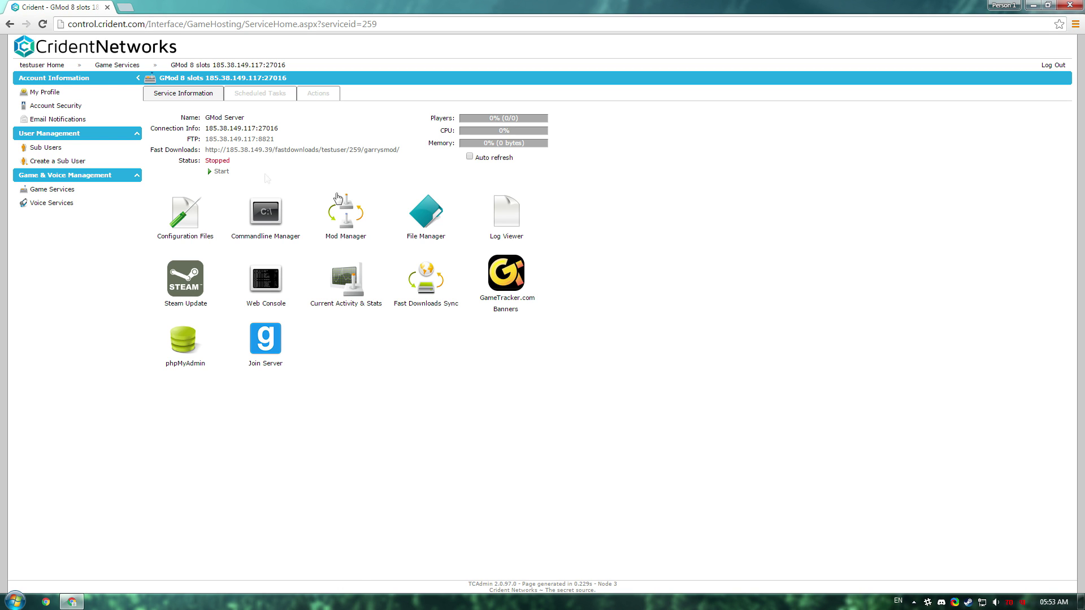
click(348, 212)
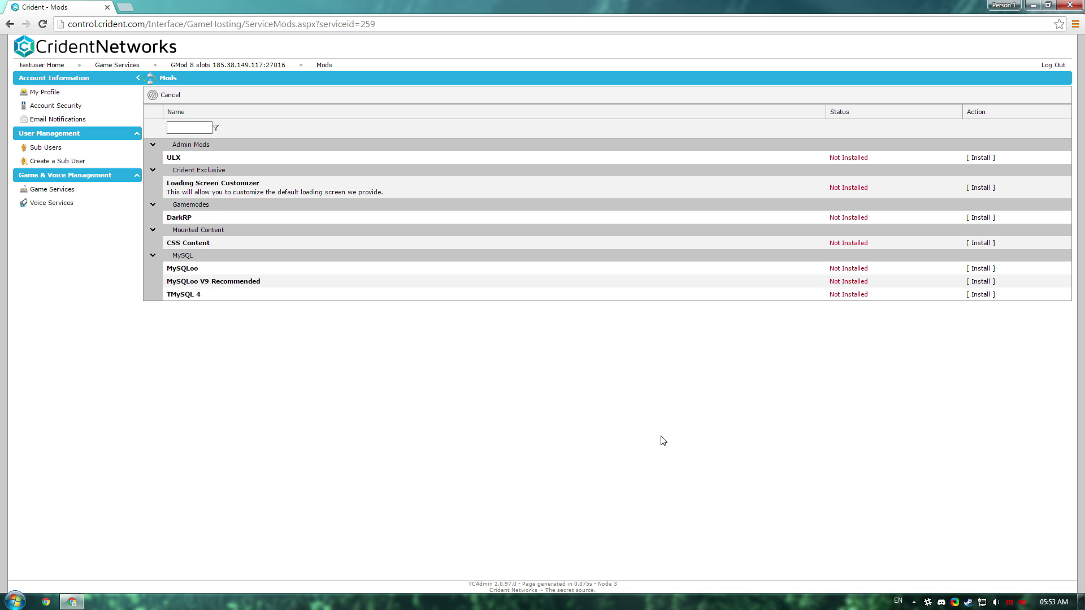
click(986, 219)
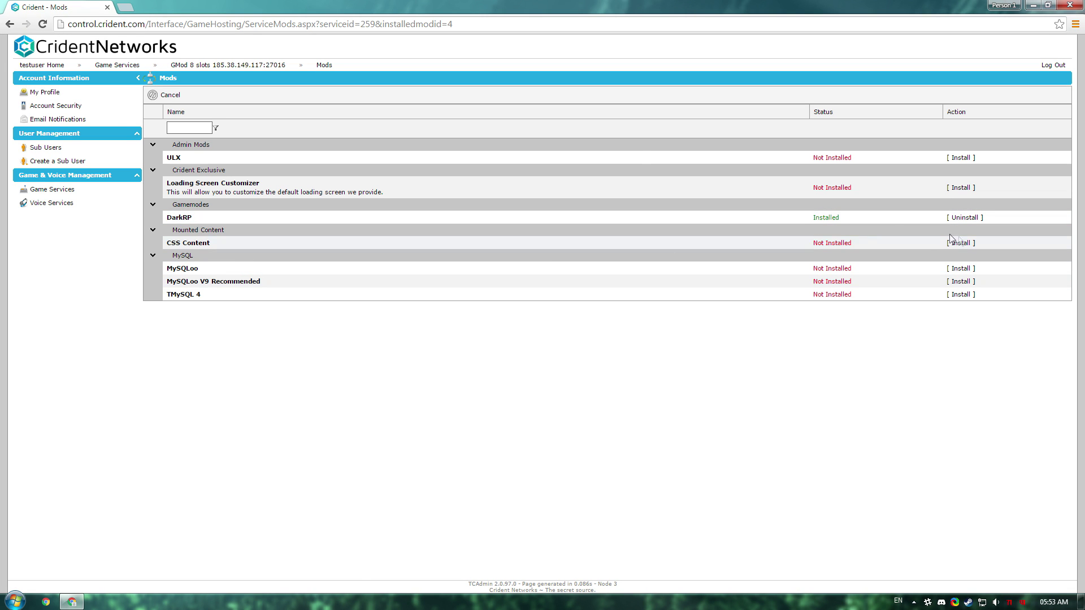
click(967, 244)
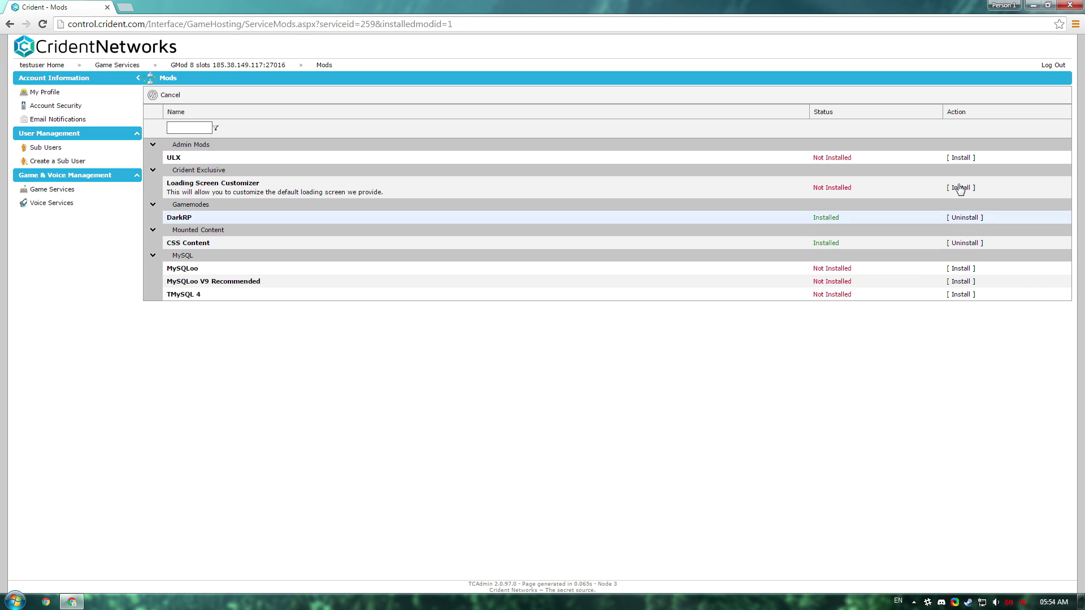
click(961, 157)
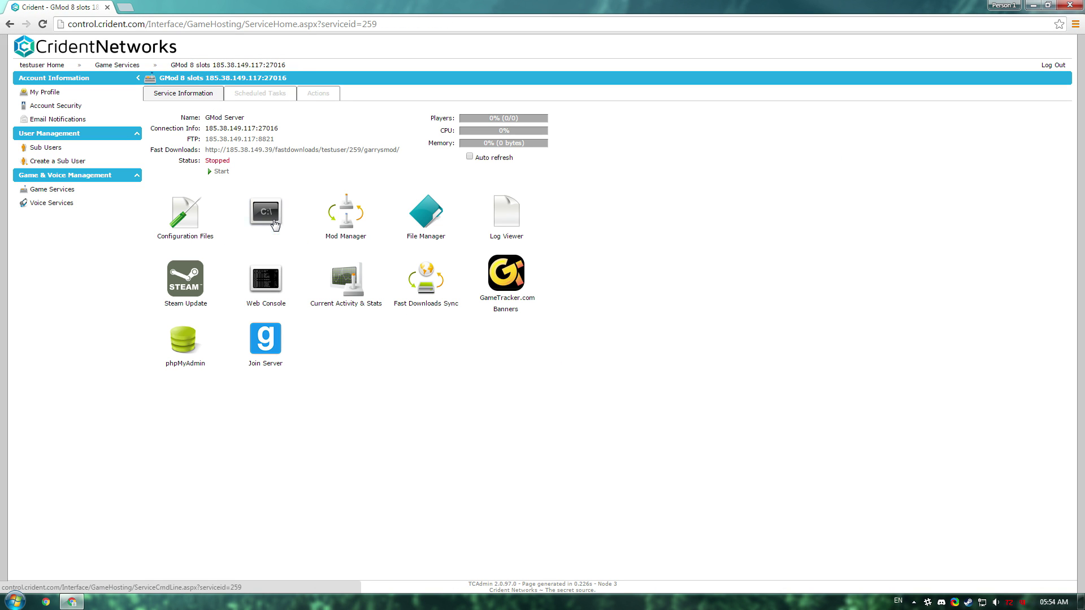
click(277, 237)
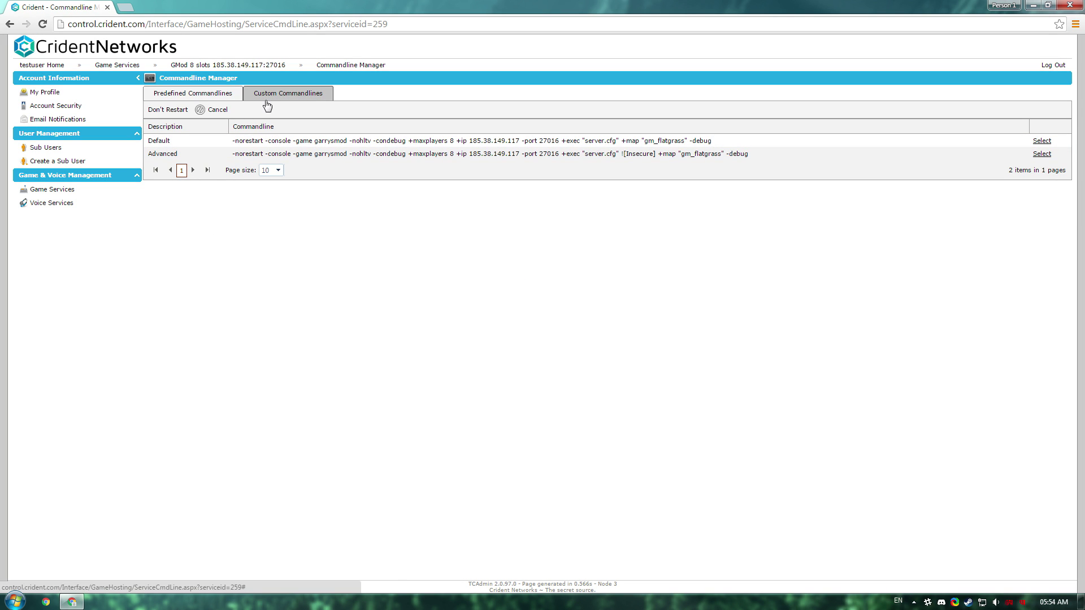
Step: Start a new custom commandline named DarkRP with darkrp as the gamemode
click(313, 96)
click(201, 111)
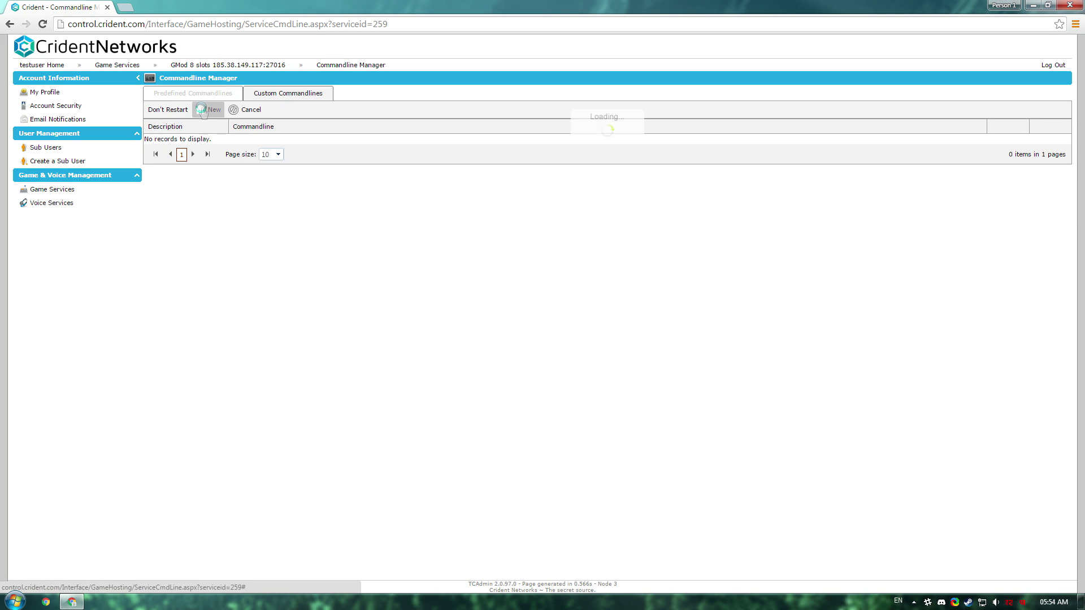
click(270, 151)
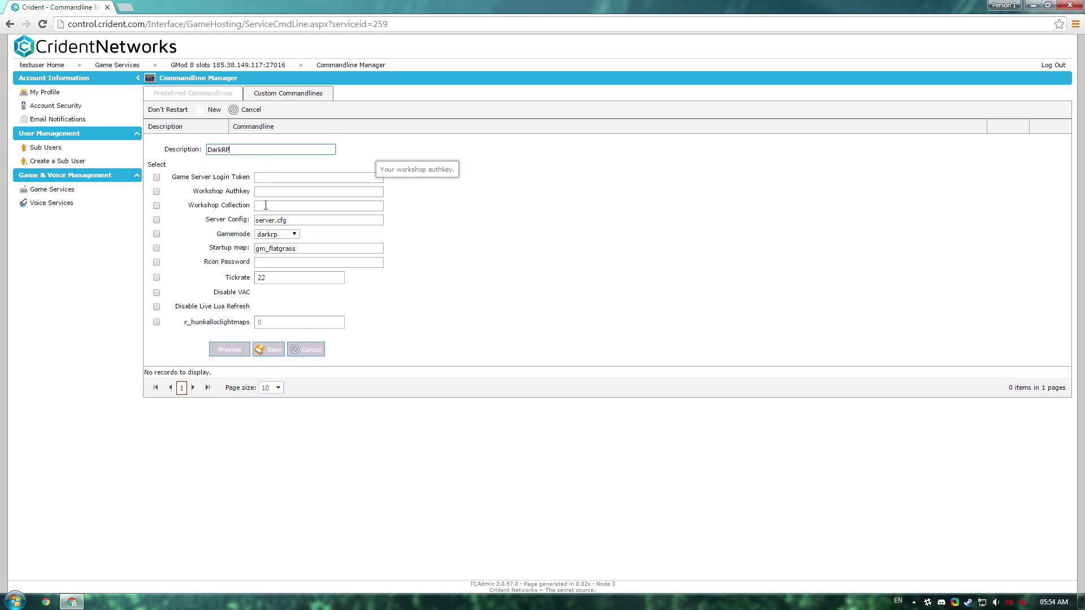
click(272, 235)
click(272, 234)
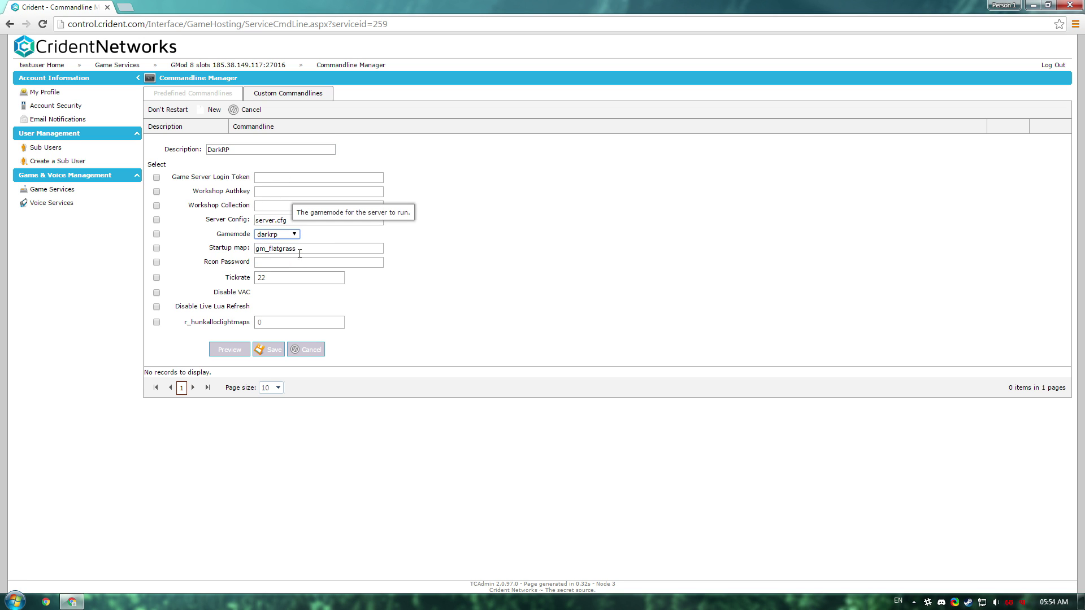
Step: Enable gamemode, gm_flatgrass startup map, RCON password and tickrate 22, then save and select it
click(156, 234)
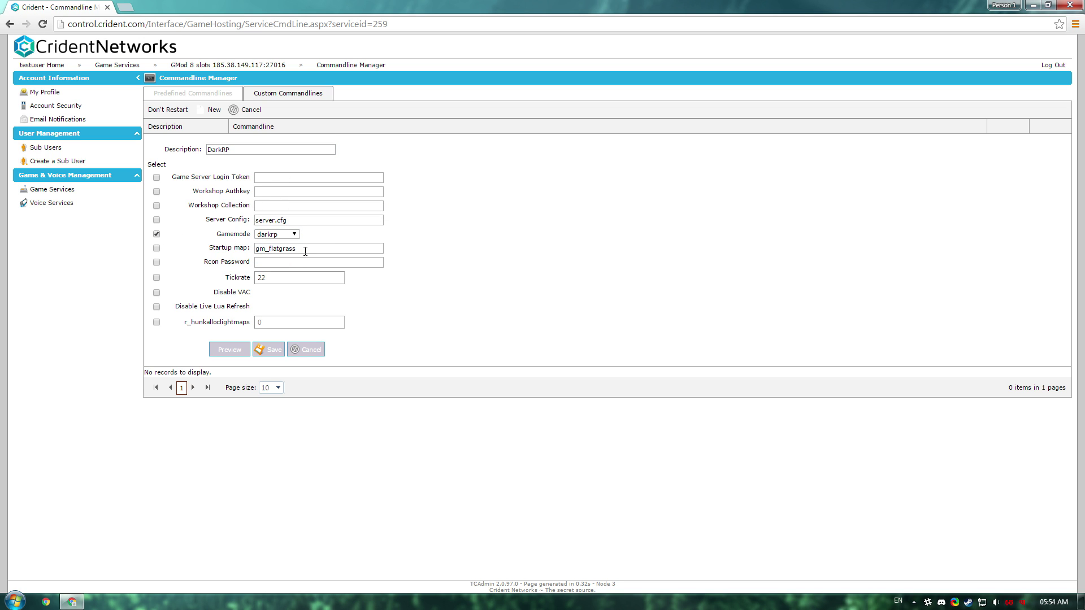
click(157, 248)
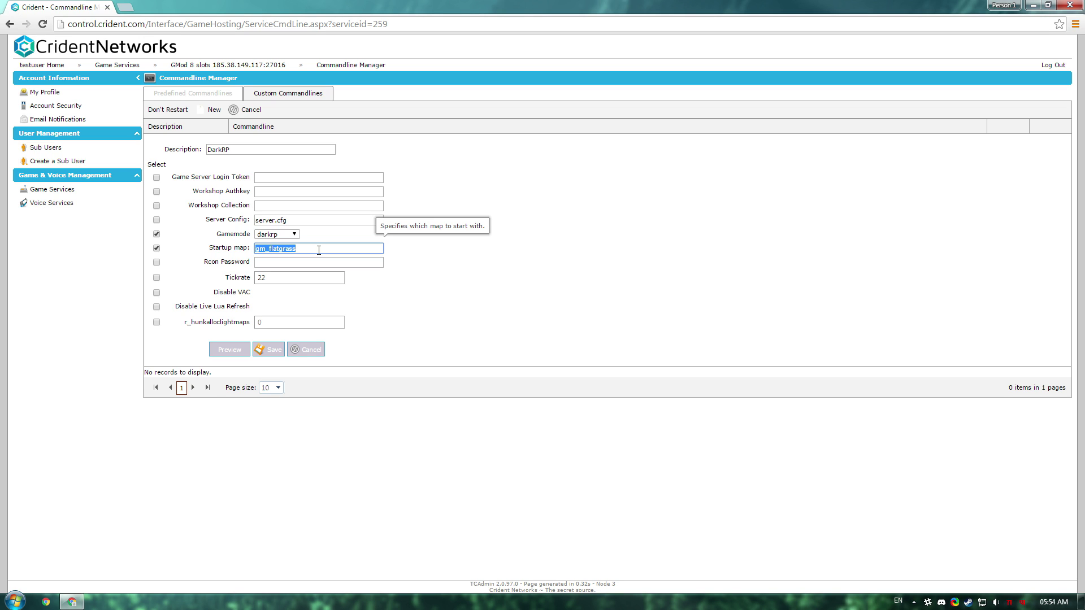
click(283, 263)
click(156, 262)
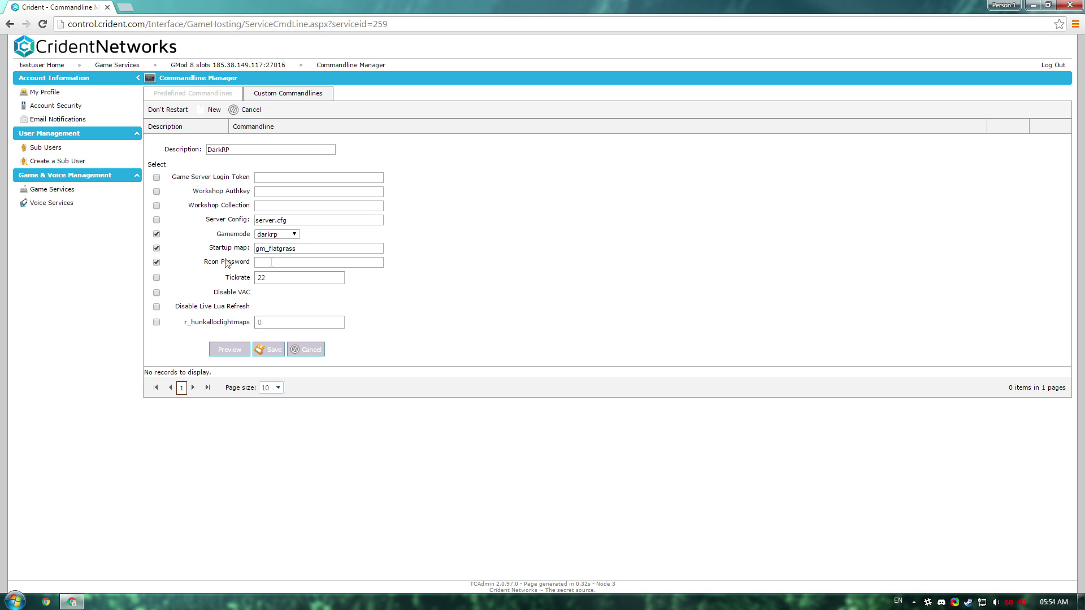
click(285, 268)
double_click(267, 277)
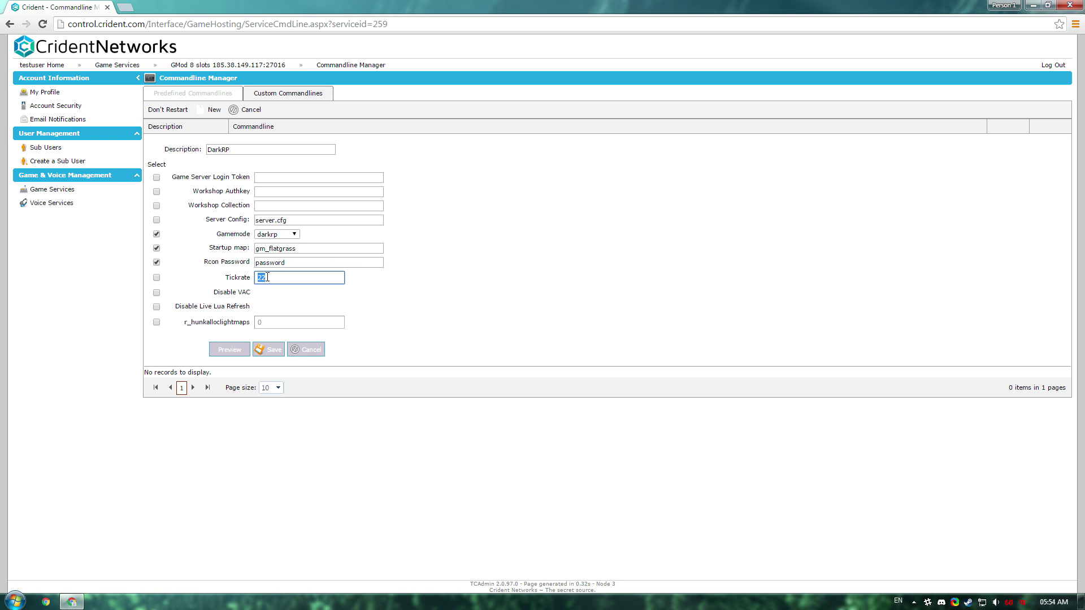
click(157, 277)
click(273, 351)
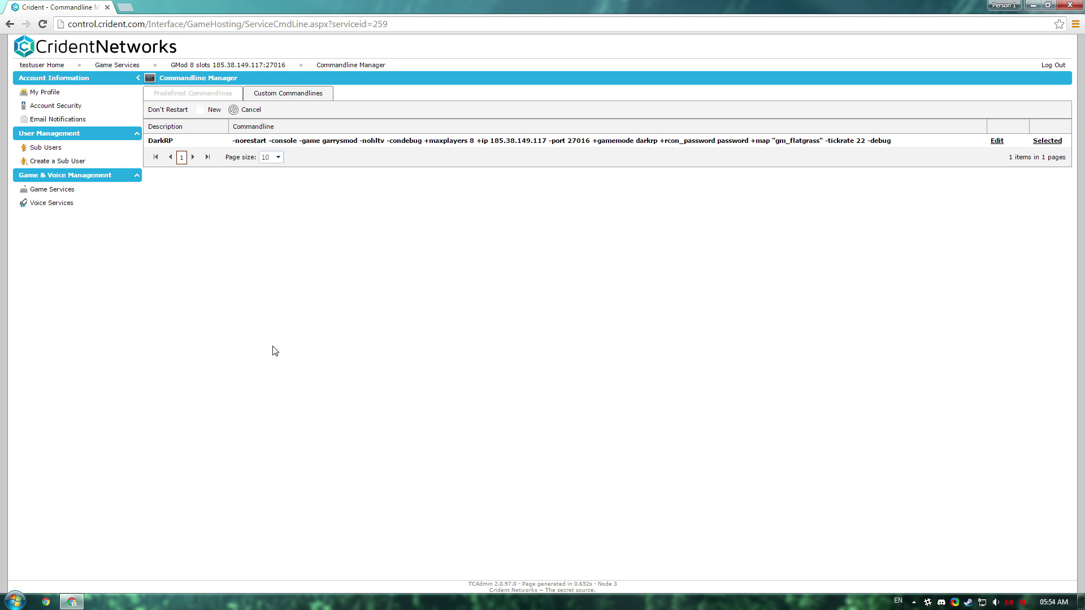
click(1047, 141)
Step: Start the GMod server, confirm DarkRP loaded in the console, and copy the connection address
click(283, 66)
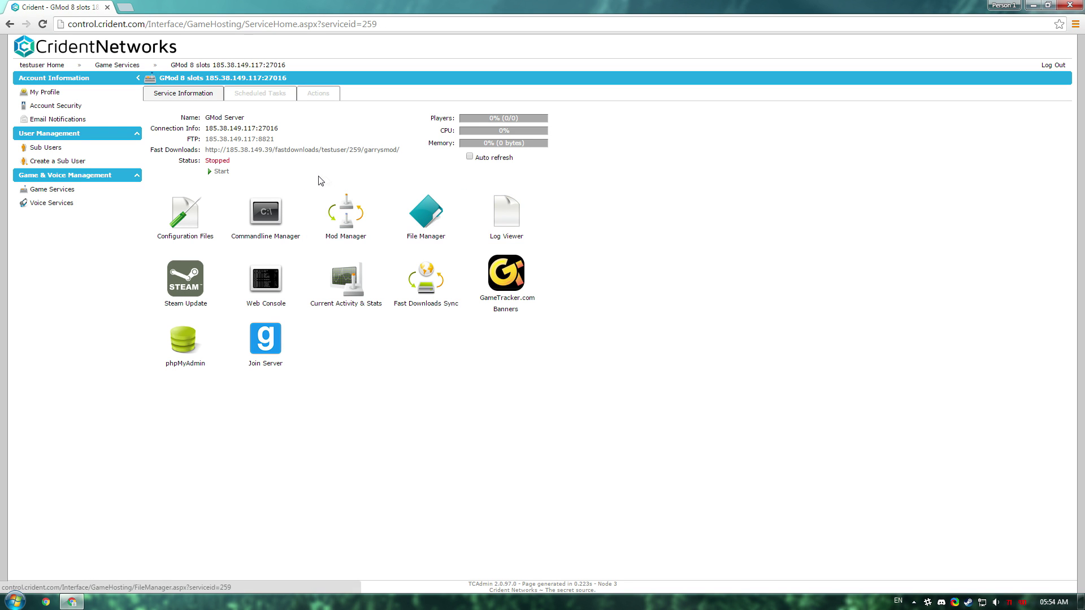
click(216, 172)
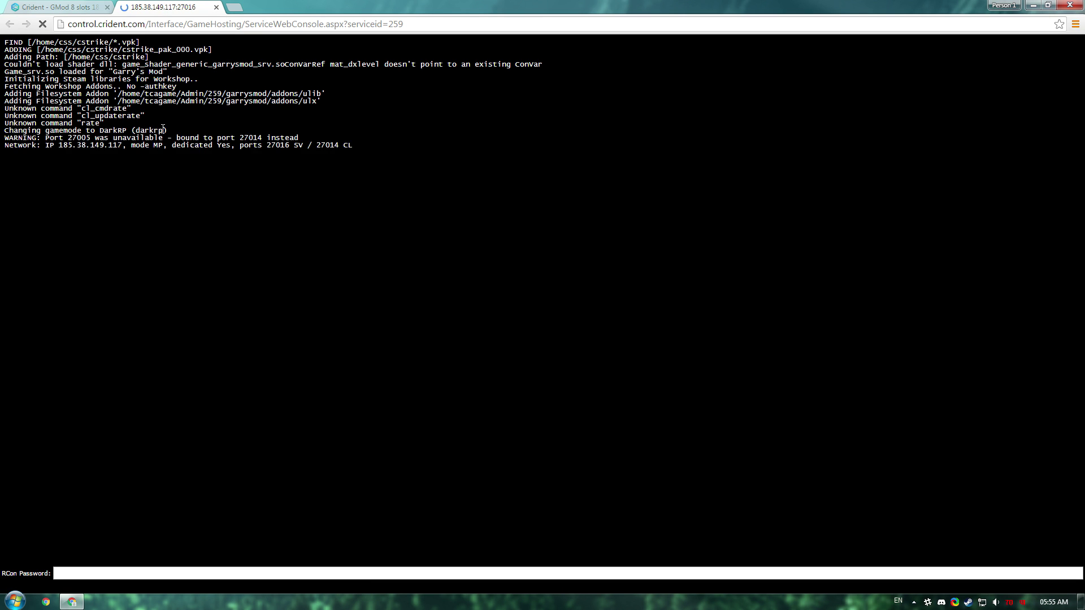
drag(163, 131, 68, 131)
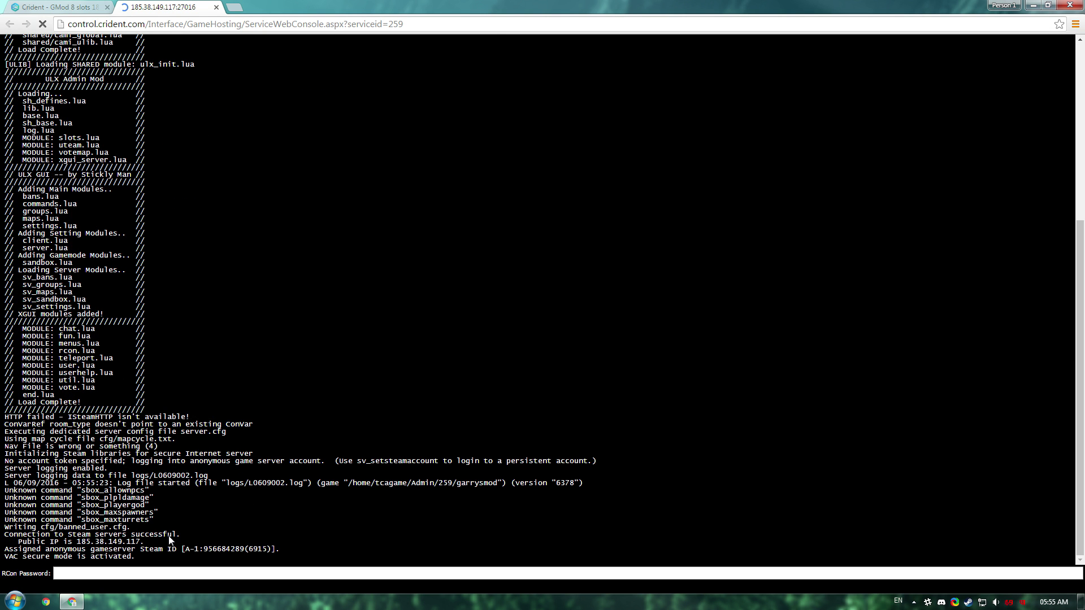
click(51, 7)
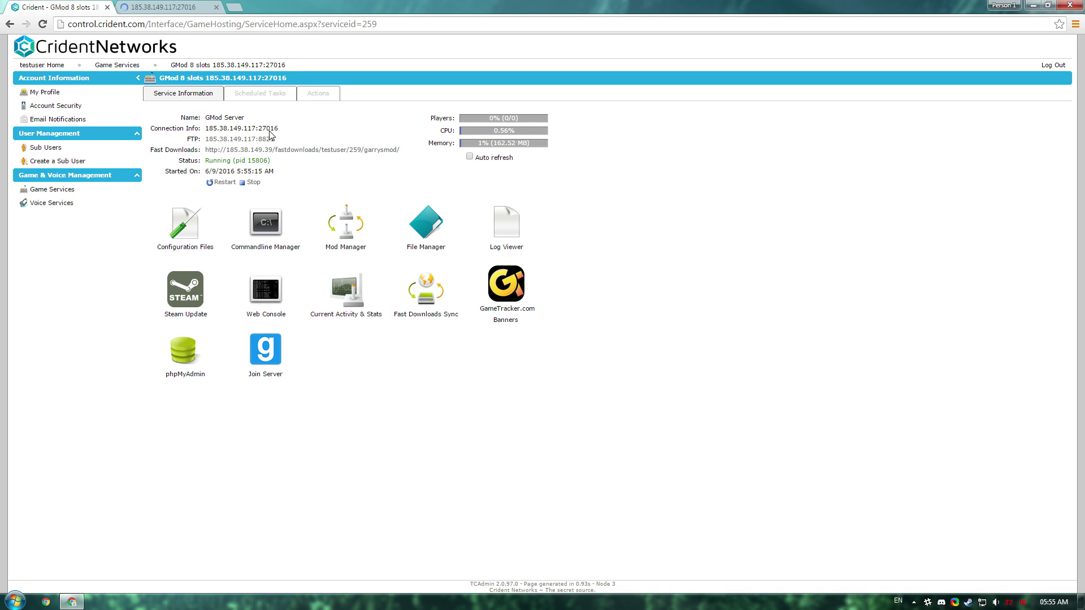
triple_click(269, 128)
key(ctrl+c)
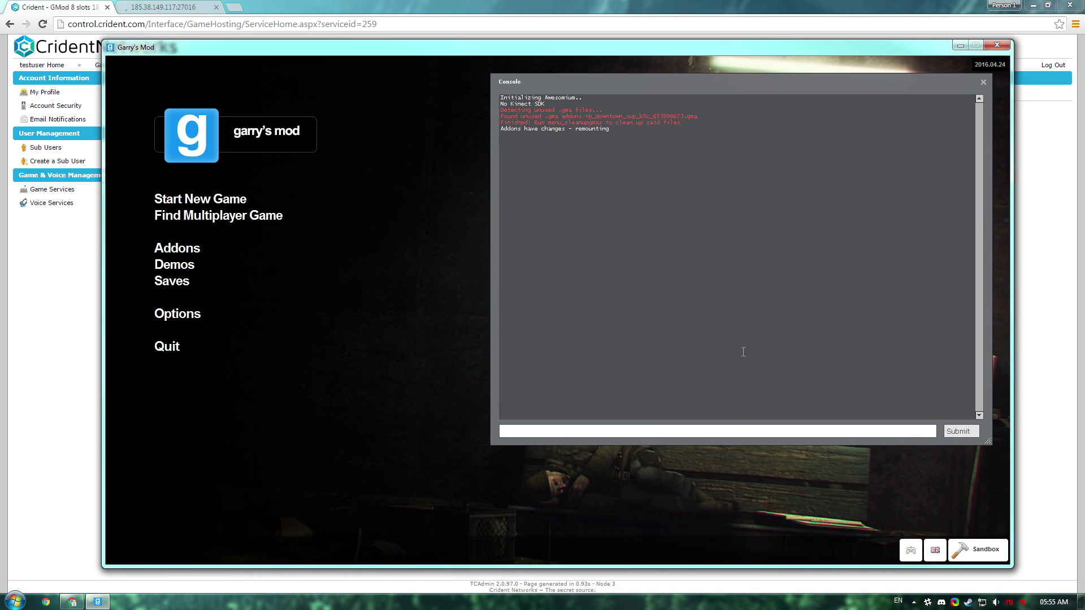
Step: Run 'connect' with the pasted server address in the console and close the ULX welcome message
click(983, 82)
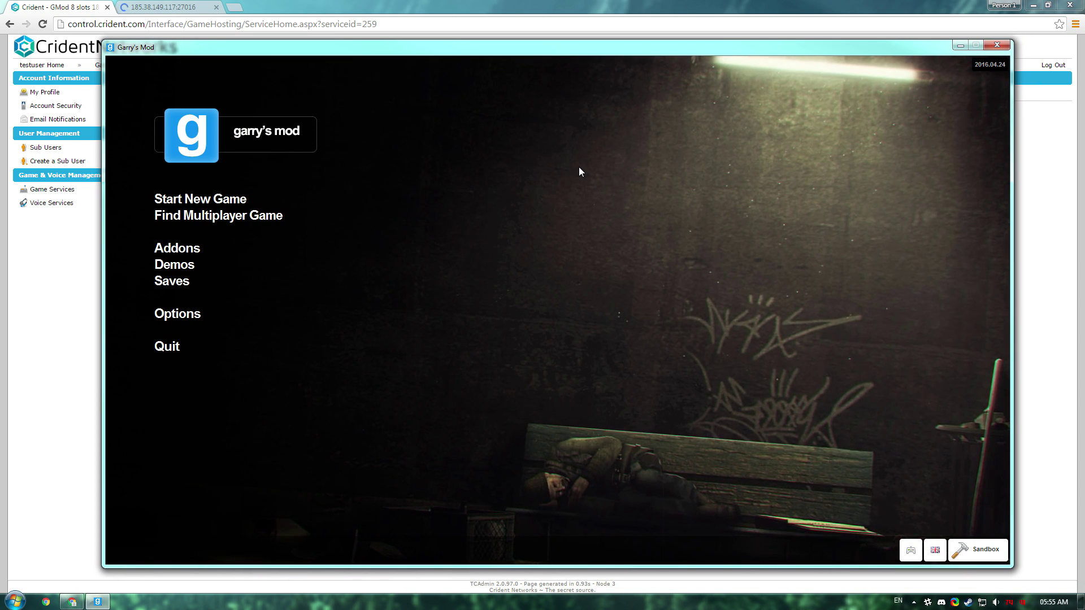
key(grave)
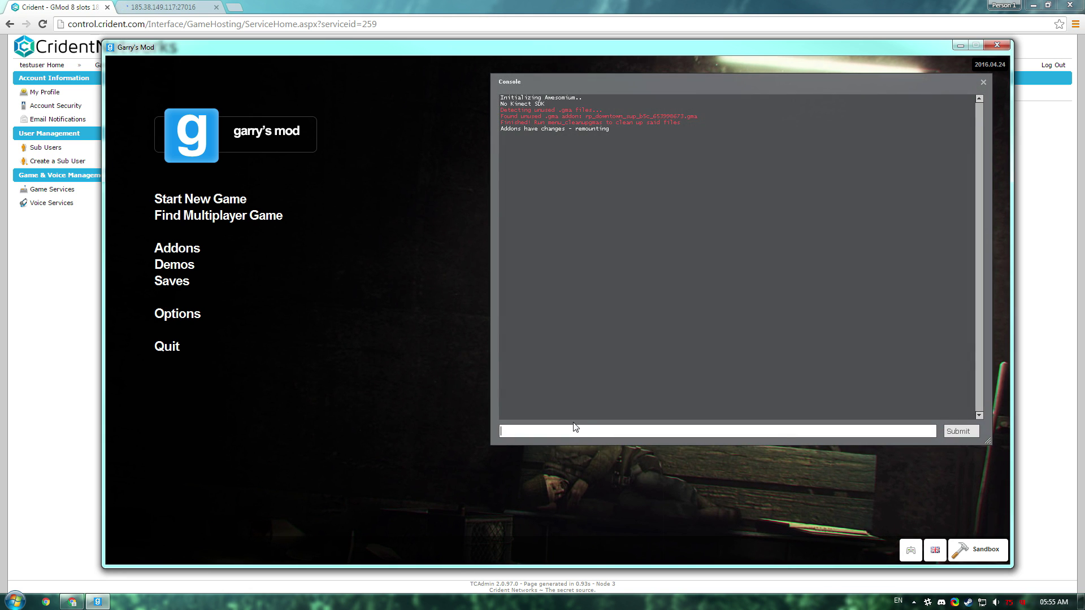
text(connect)
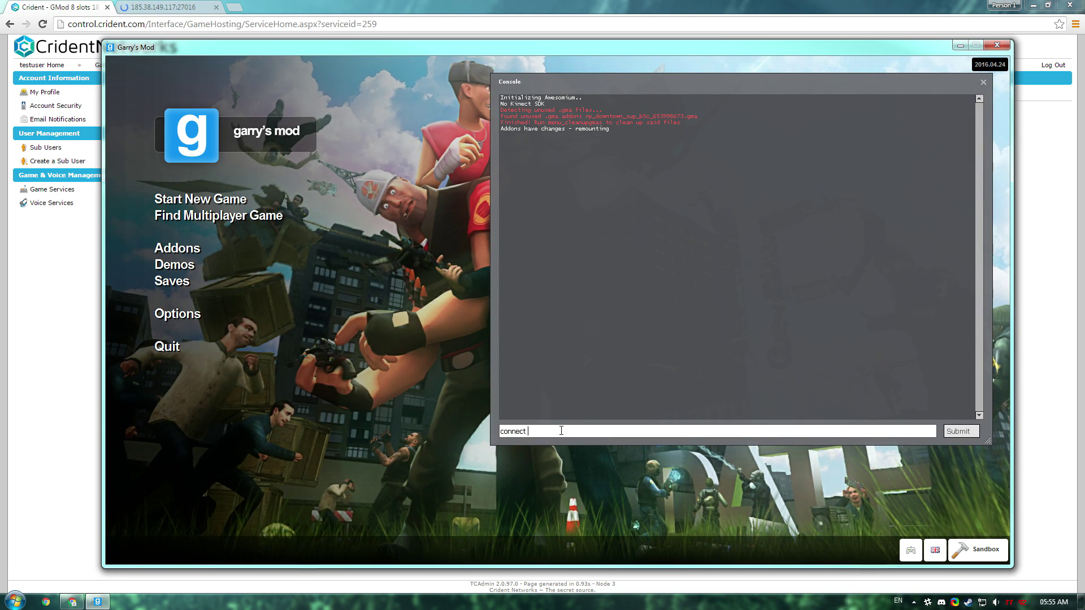
key(ctrl+v)
key(Return)
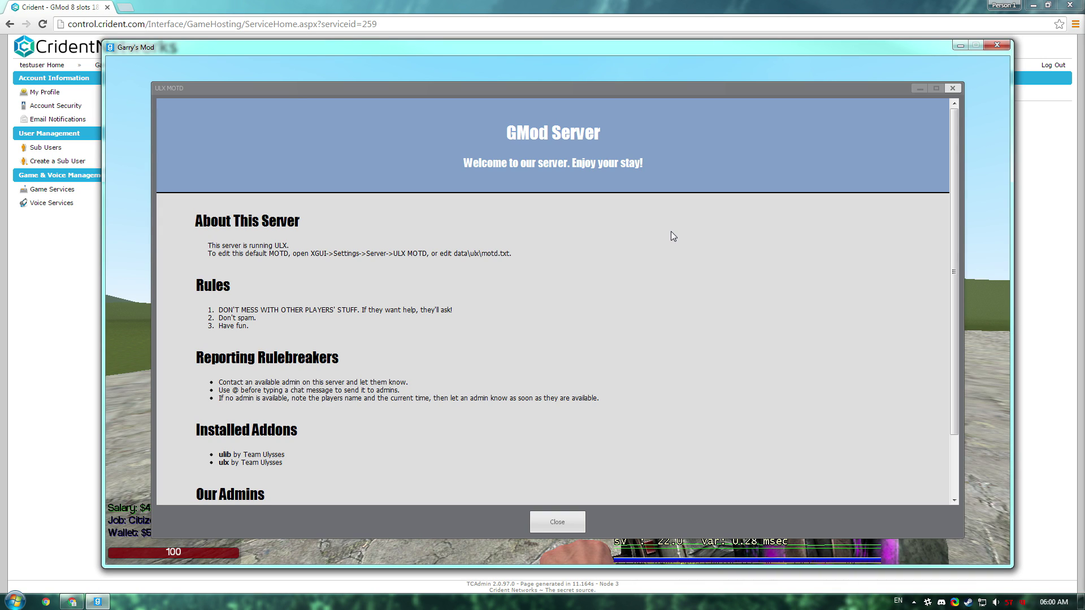
scroll(664, 233, down, 3)
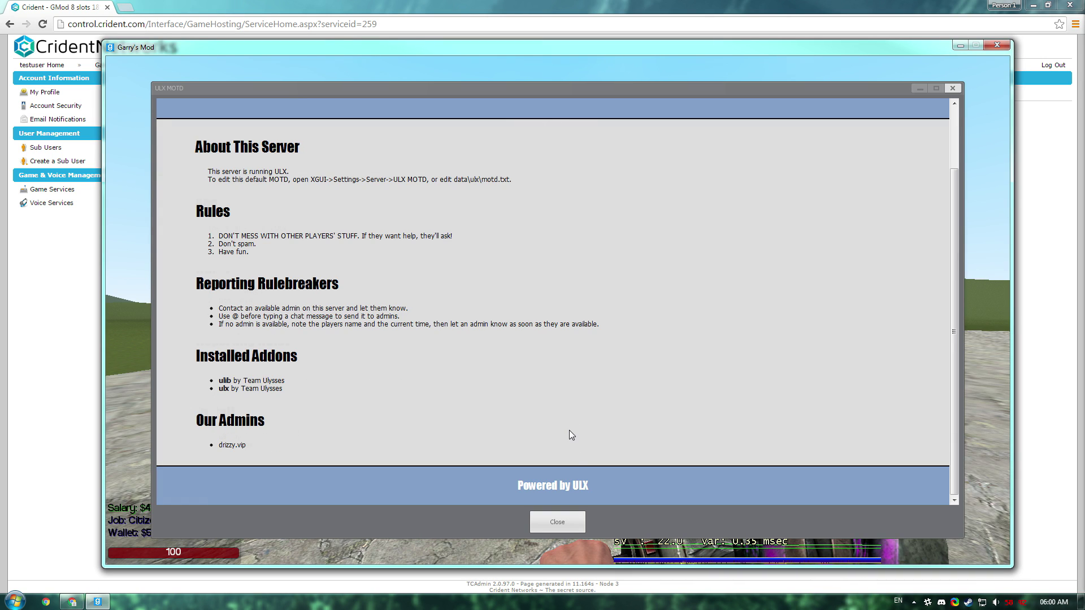
click(534, 521)
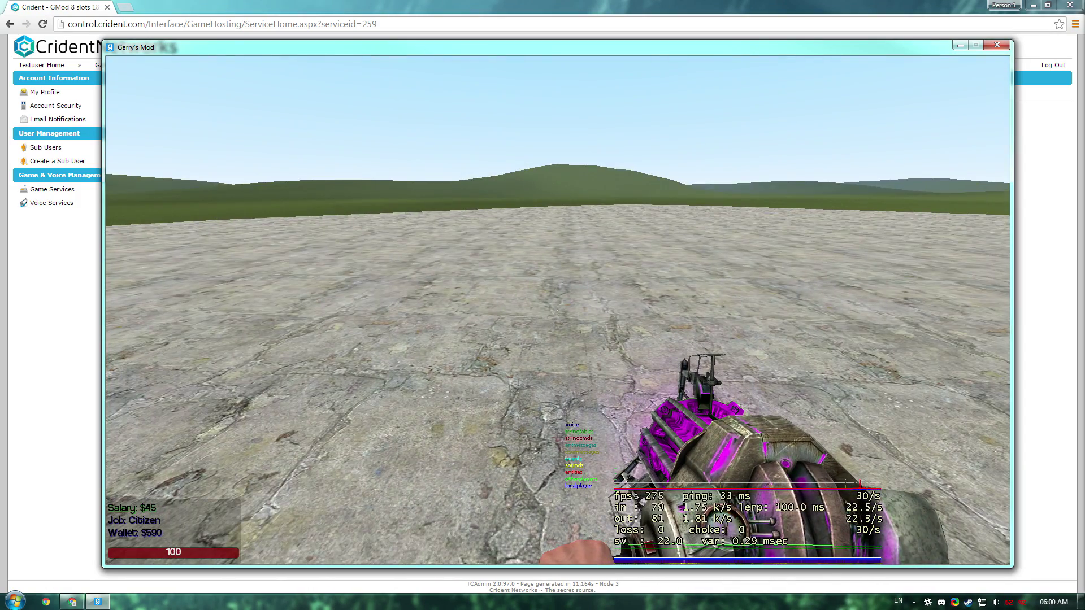
key(grave)
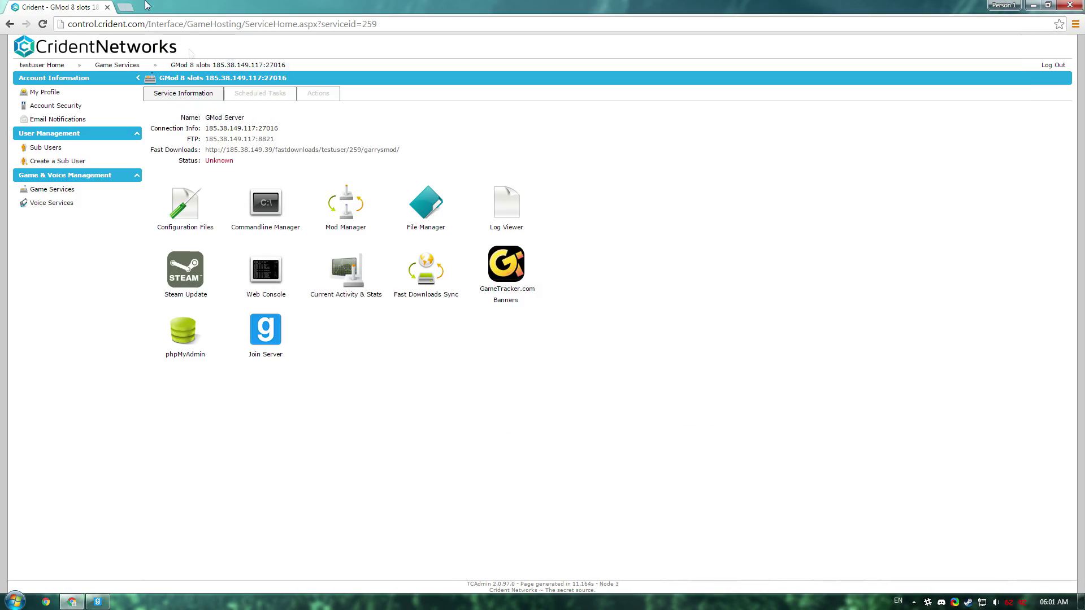
Step: Back in the control panel, refresh the service page and open the server's web console
key(alt+Tab)
key(F5)
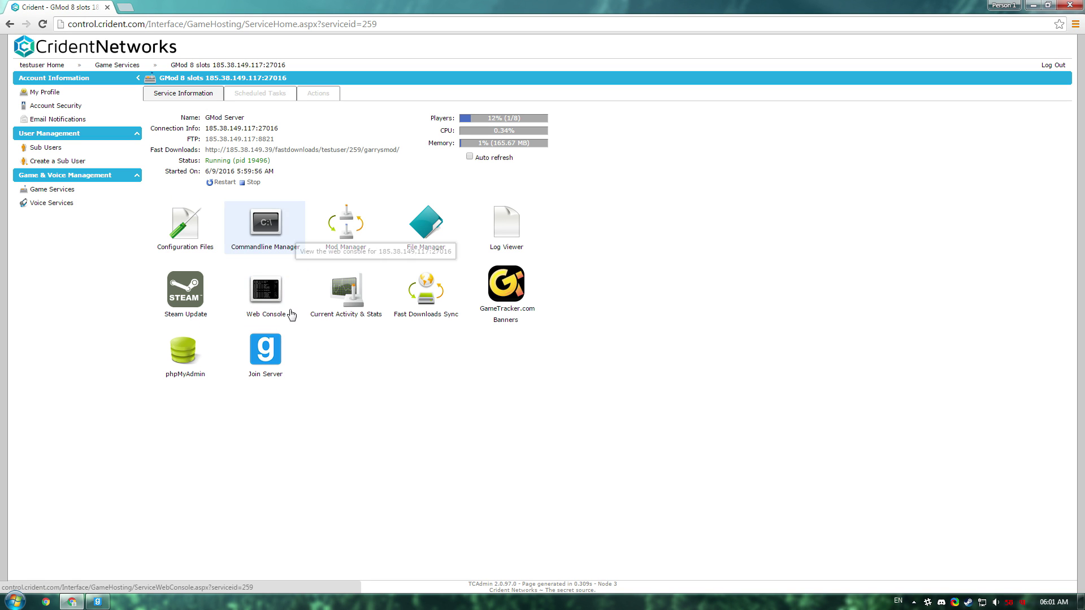
click(288, 310)
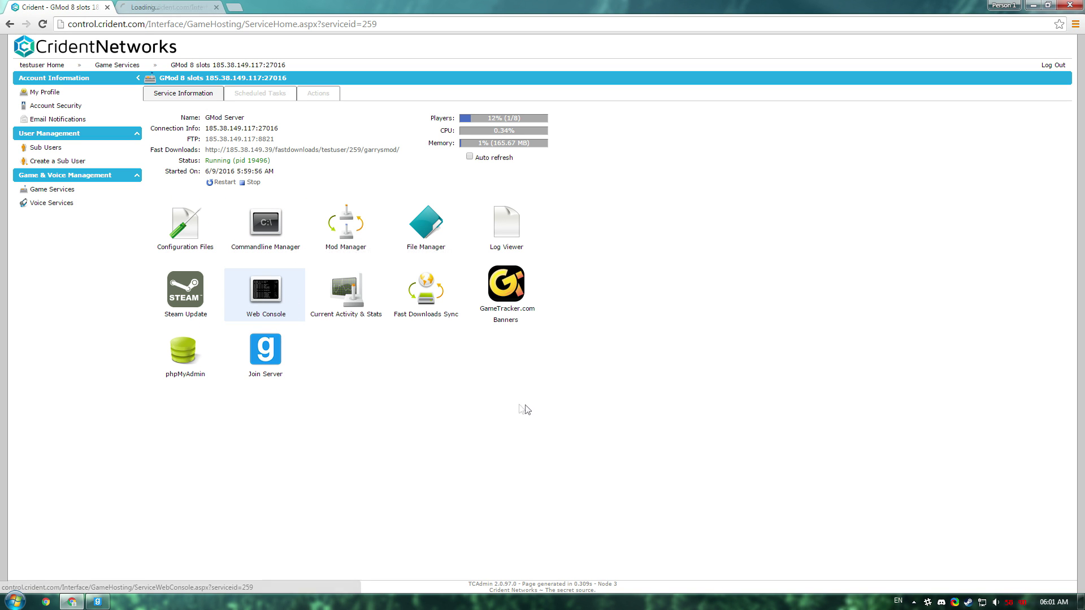
click(182, 5)
click(90, 568)
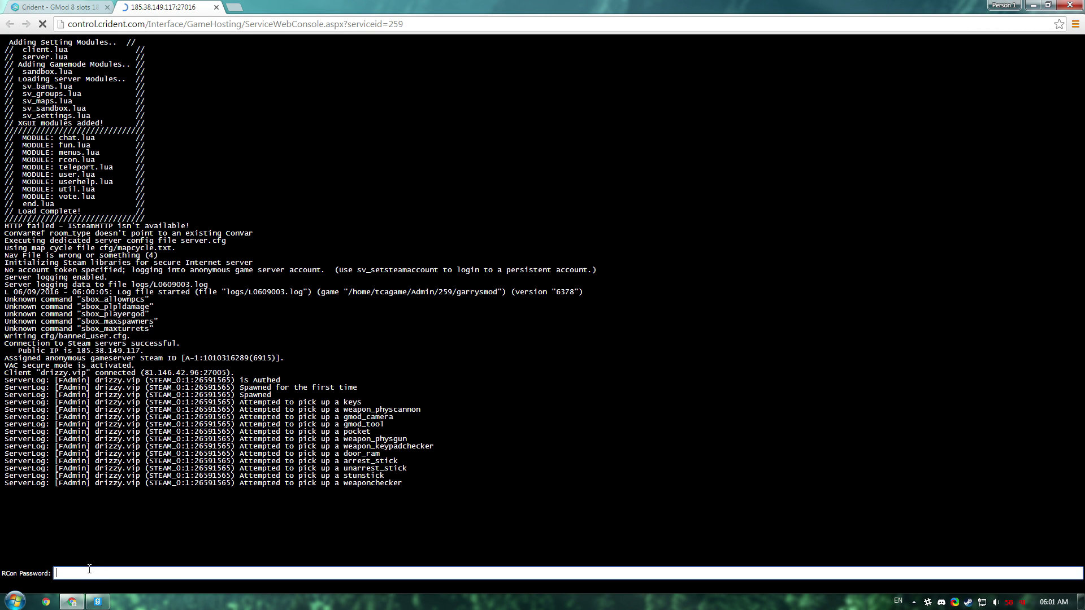
Step: Copy the RCon password from the DarkRP custom commandline and log into the web console
click(58, 7)
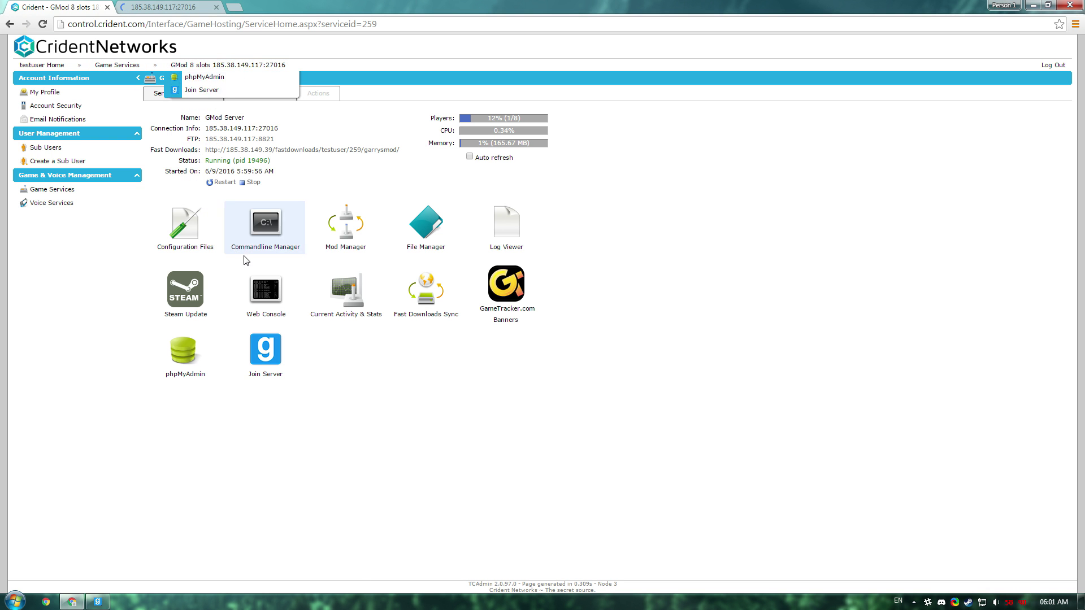
click(285, 226)
click(305, 93)
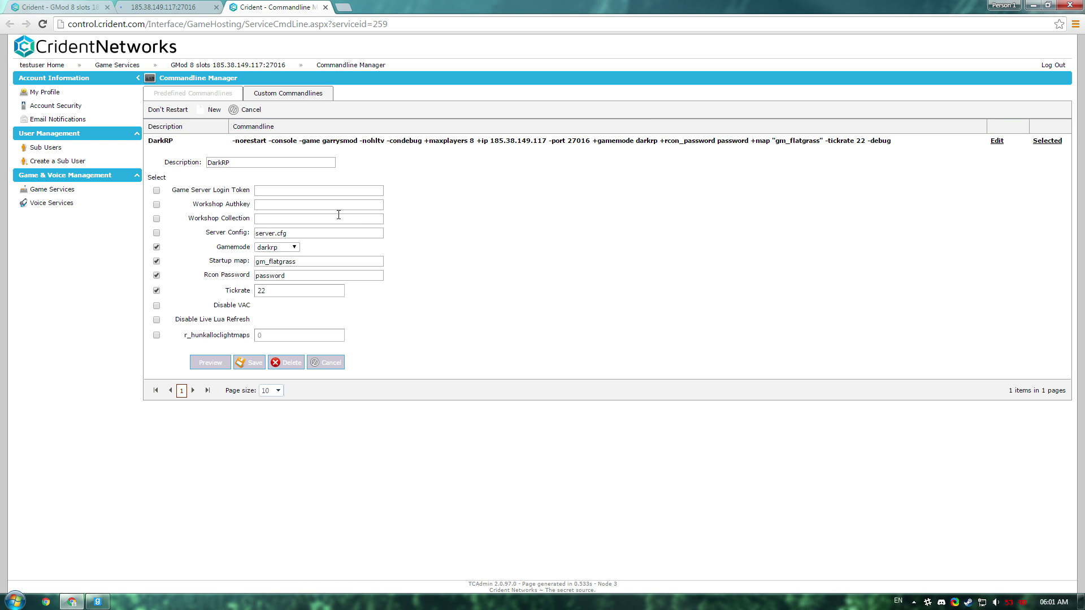
double_click(305, 275)
key(ctrl+shift+Tab)
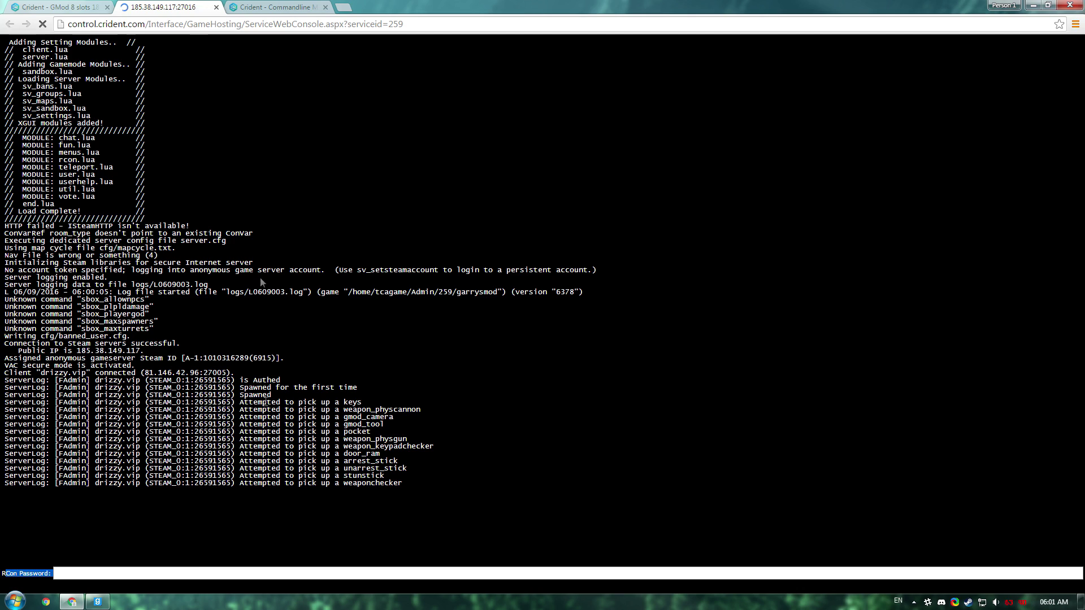
click(178, 574)
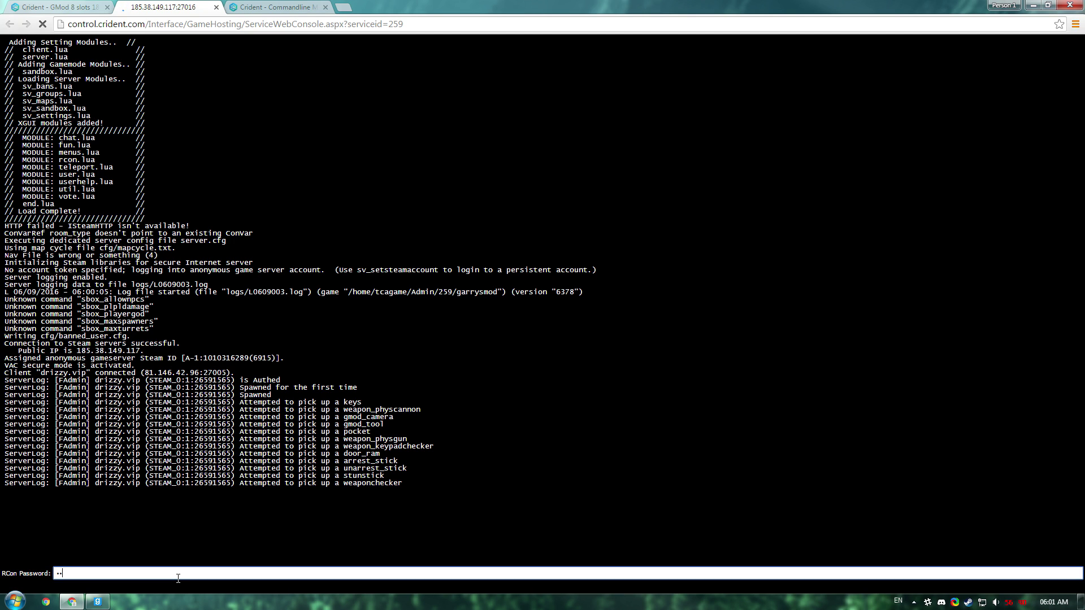
key(Return)
Step: Run 'ulx adduser' with the player's name and the superadmin group
text(adduser drizzy)
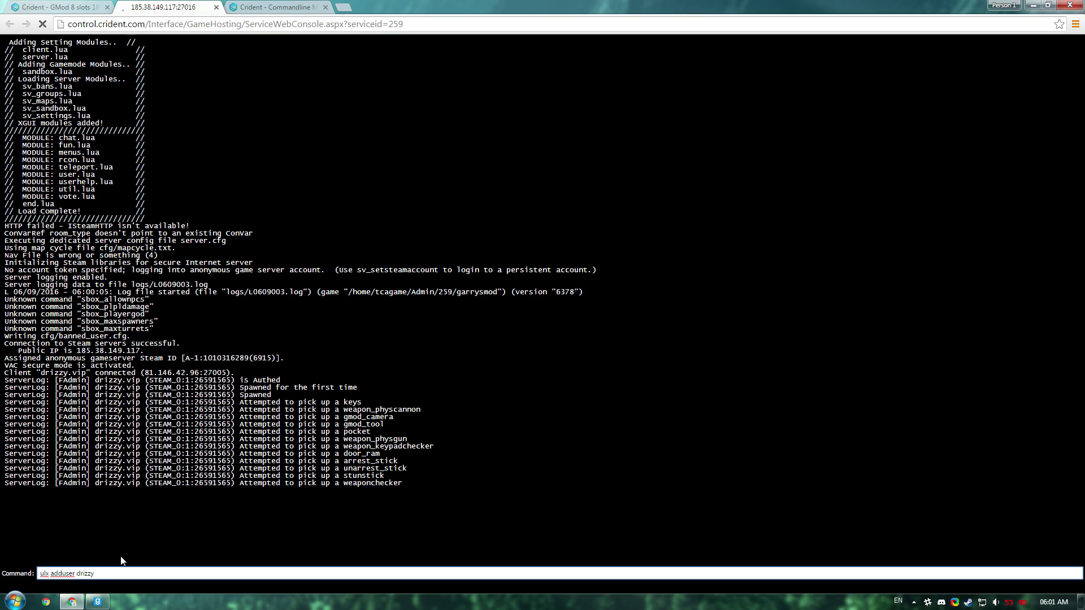
text(uperadmin)
key(Return)
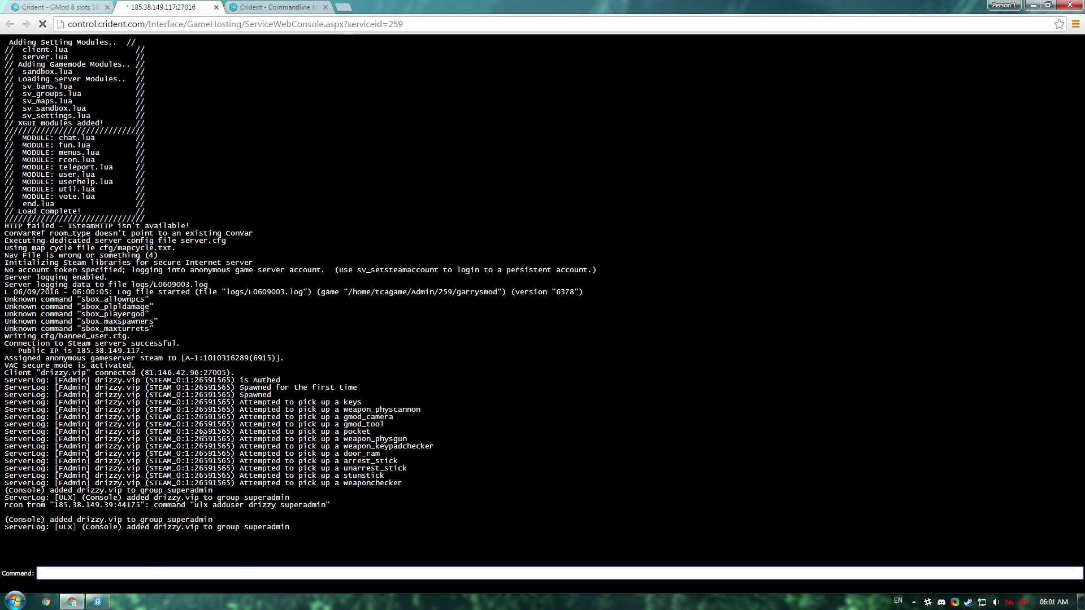
Step: Open the ULX XGUI admin menu with '!menu' in chat, browse its maps and commands, then close it
click(104, 601)
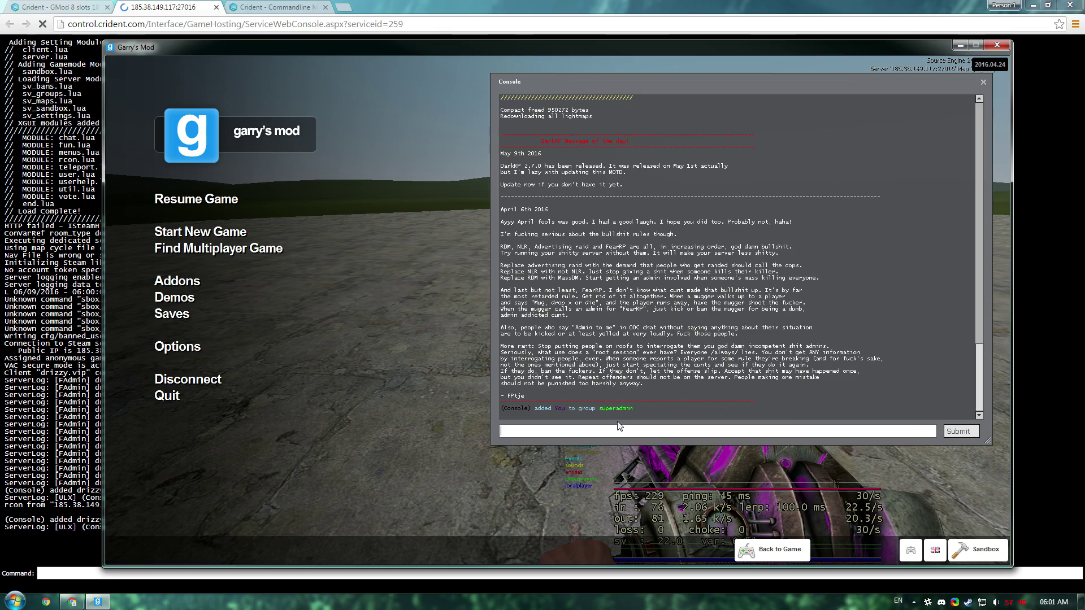
key(Escape)
key(y)
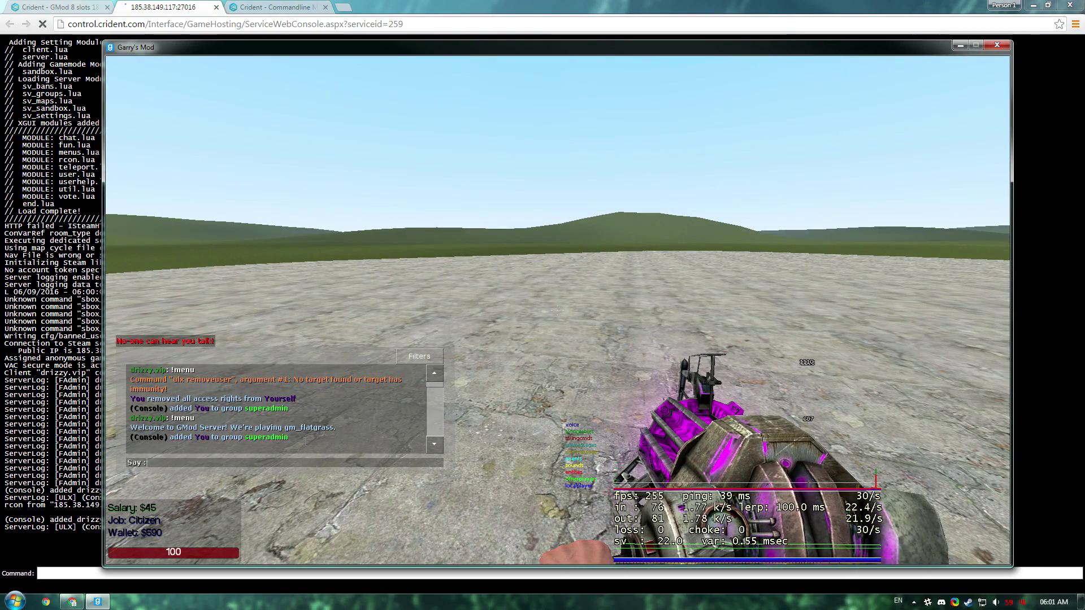
click(266, 444)
text(!me)
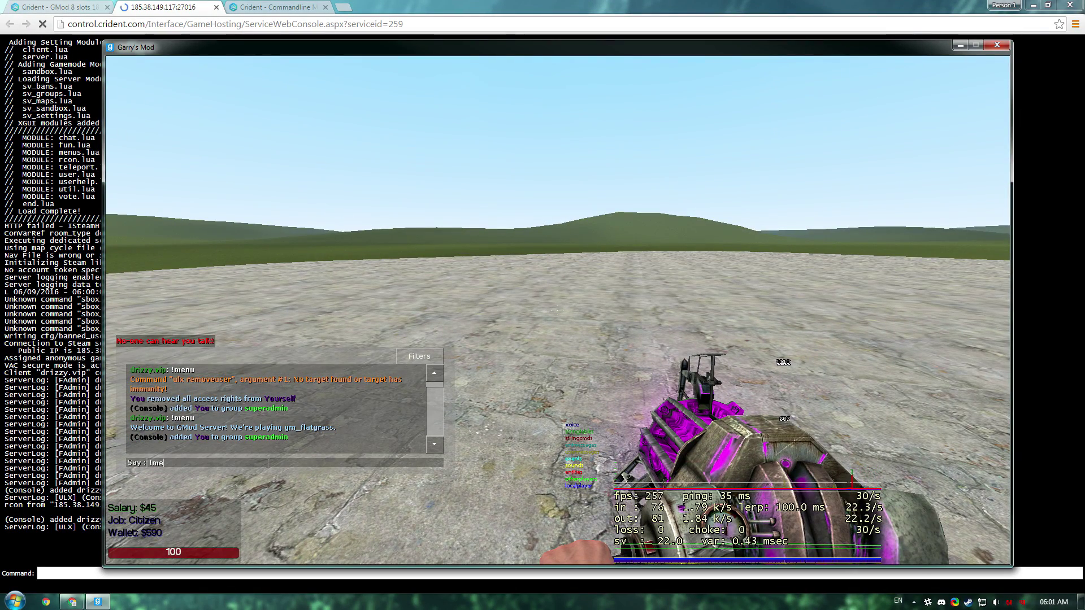
text(nu)
key(Return)
click(475, 198)
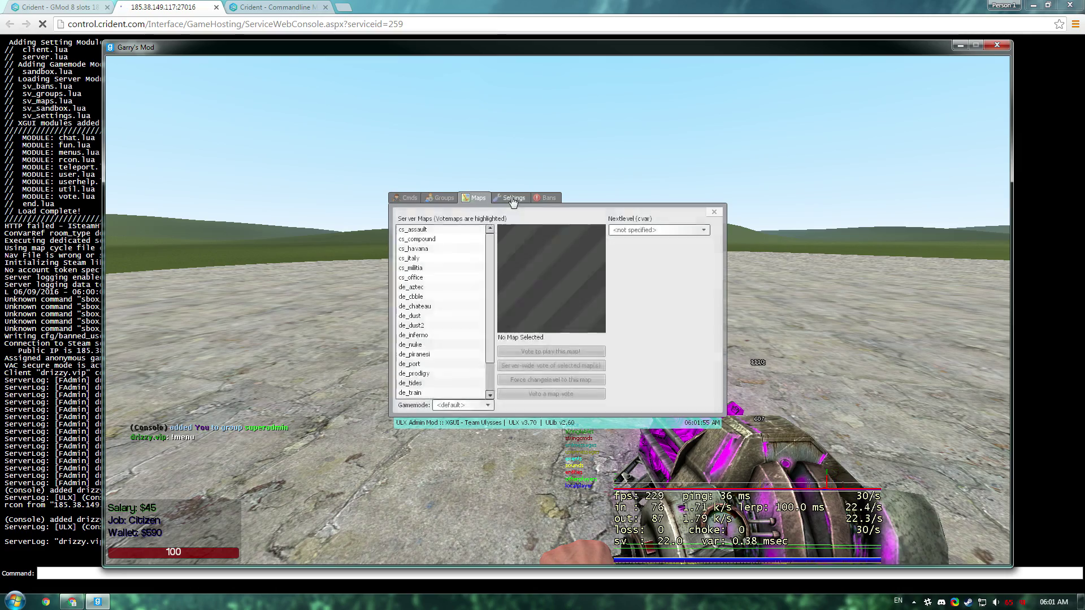
click(512, 198)
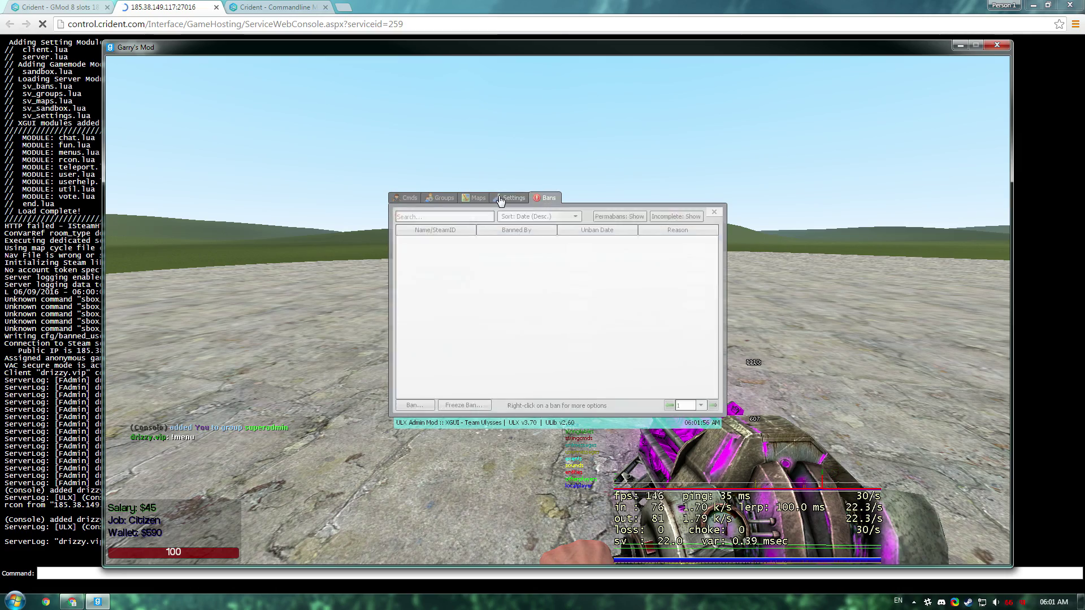
click(714, 214)
Step: Check the DarkRP F4 menu's ammo and weapons lists, test the physics gun, then show the console
key(F4)
click(435, 124)
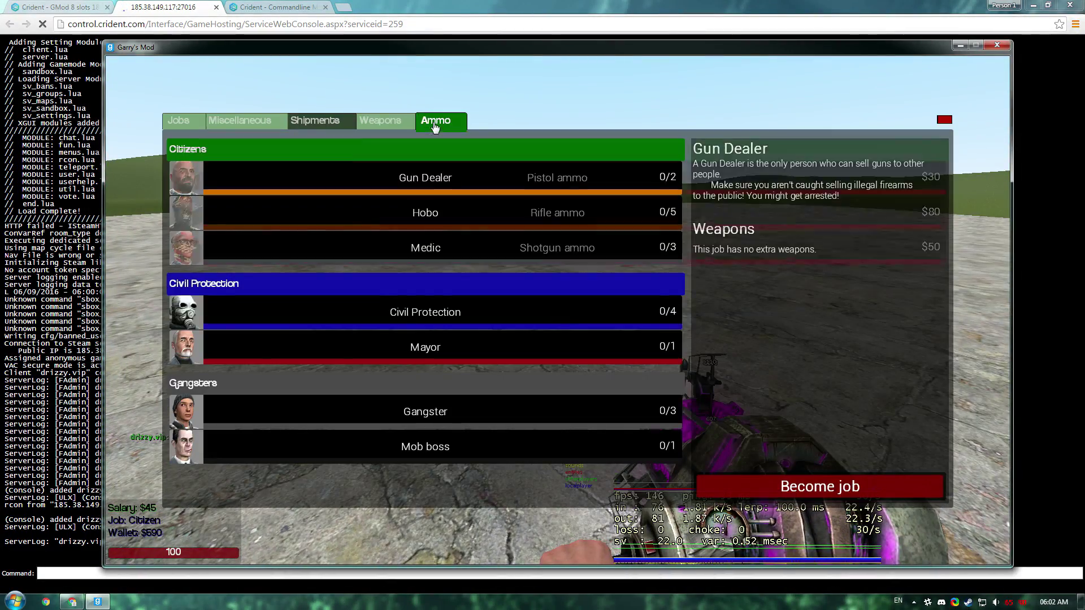
click(380, 120)
key(F4)
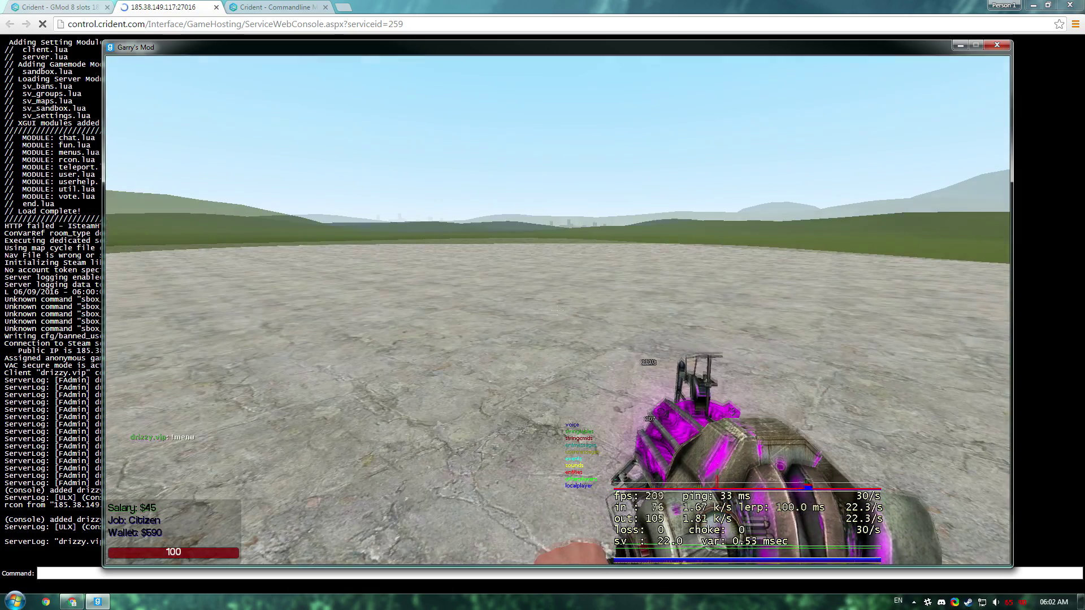
click(159, 531)
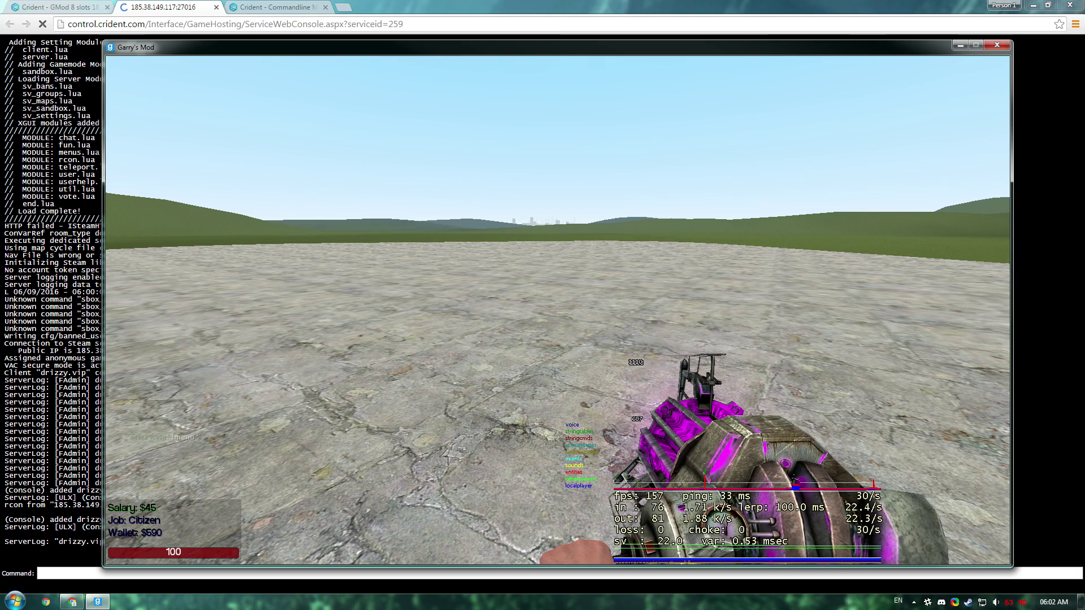
key(grave)
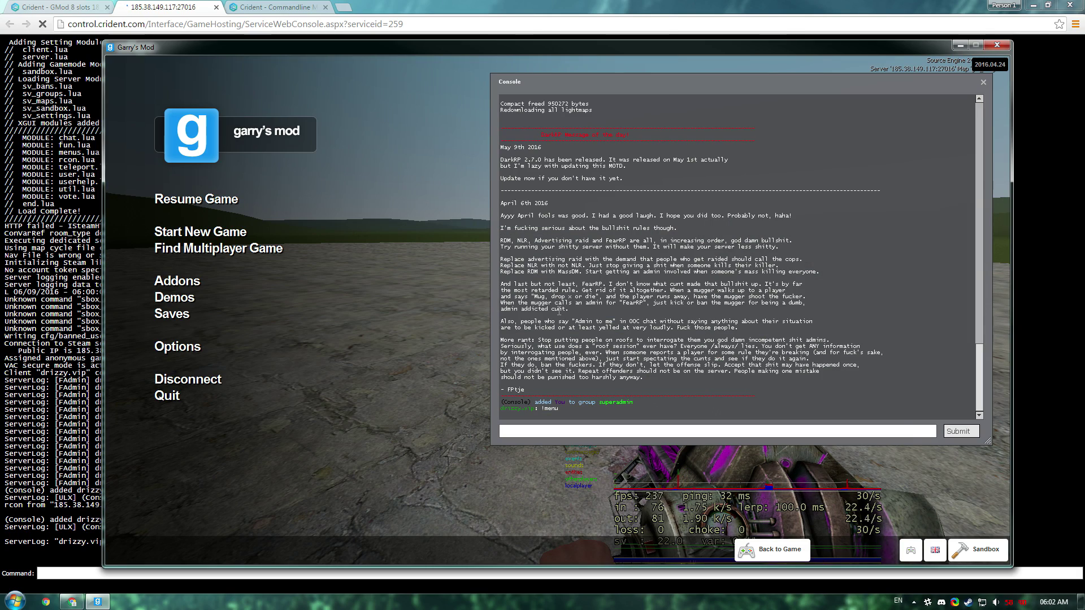